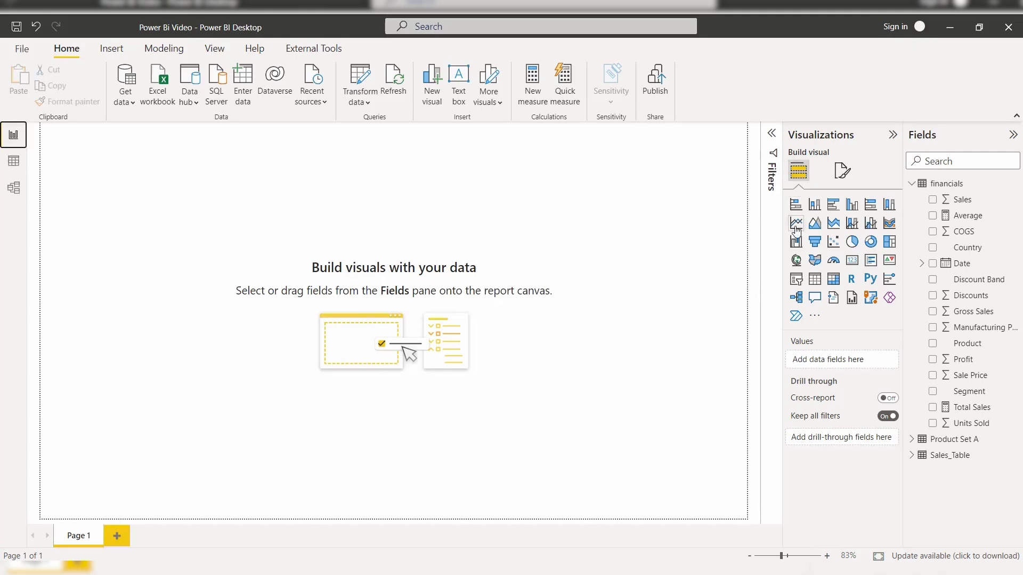
- Build a stacked bar chart with Sales on the X-axis and Product on the Y-axis, and adjust its placement on the page
left_click(796, 205)
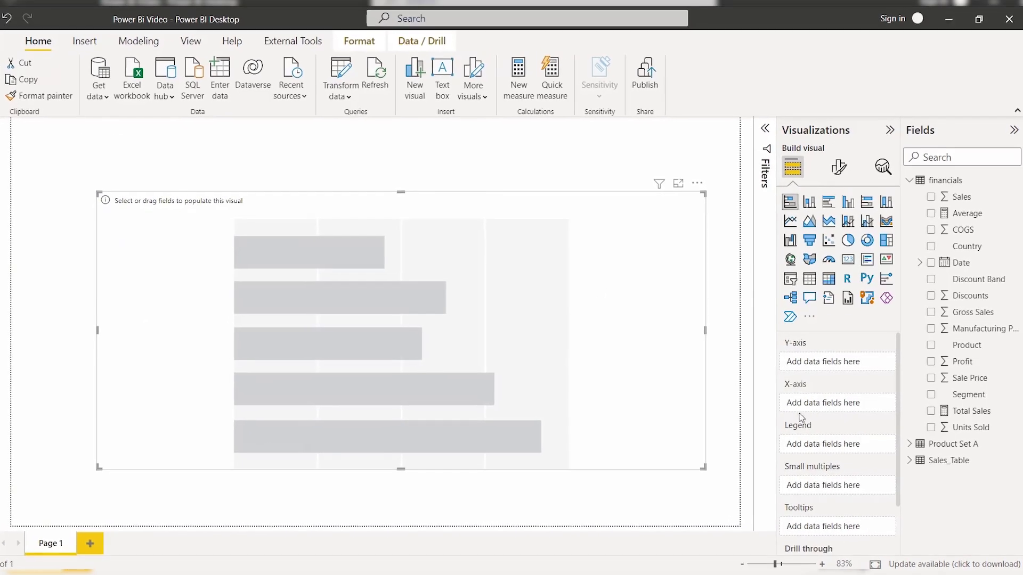
left_click_drag(961, 194, 815, 406)
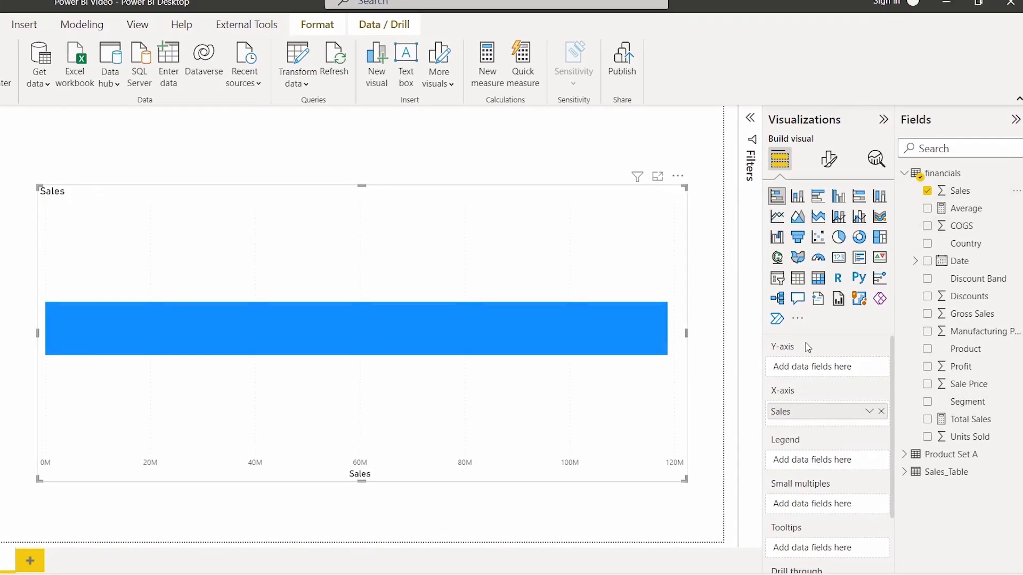
left_click_drag(966, 349, 829, 353)
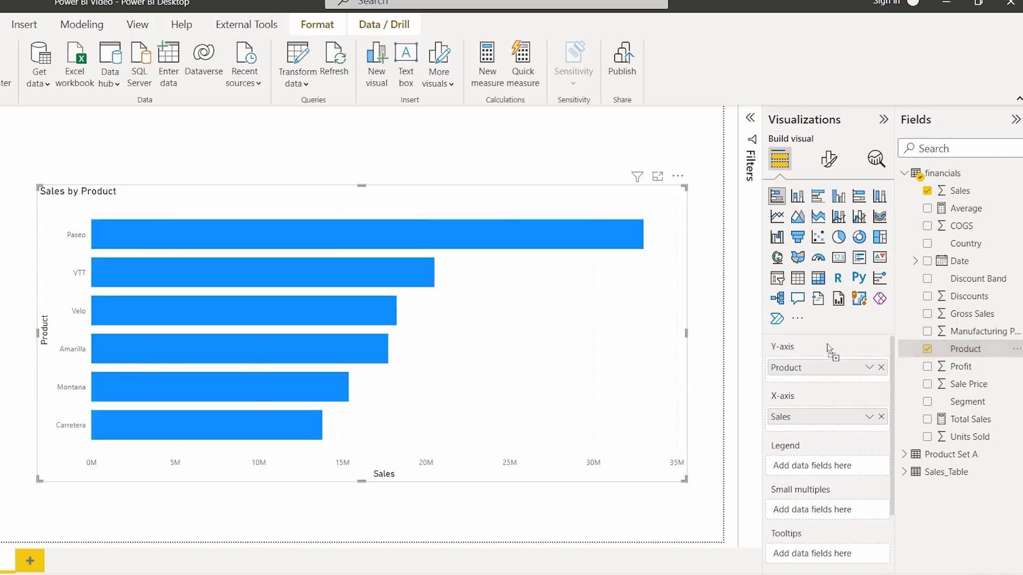
left_click_drag(619, 341, 613, 338)
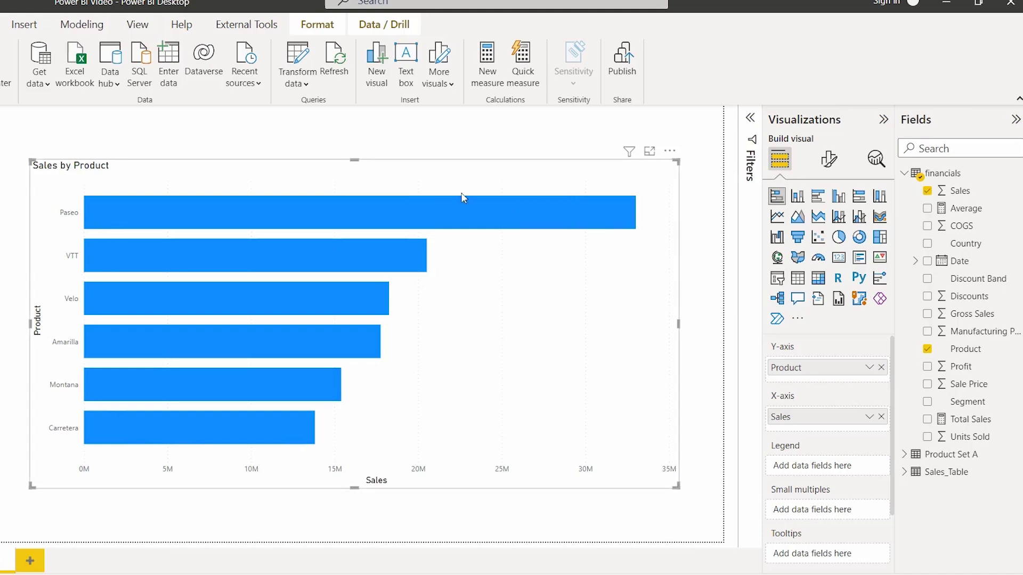
- Turn on data labels for the bar chart and expand their formatting settings
left_click(830, 159)
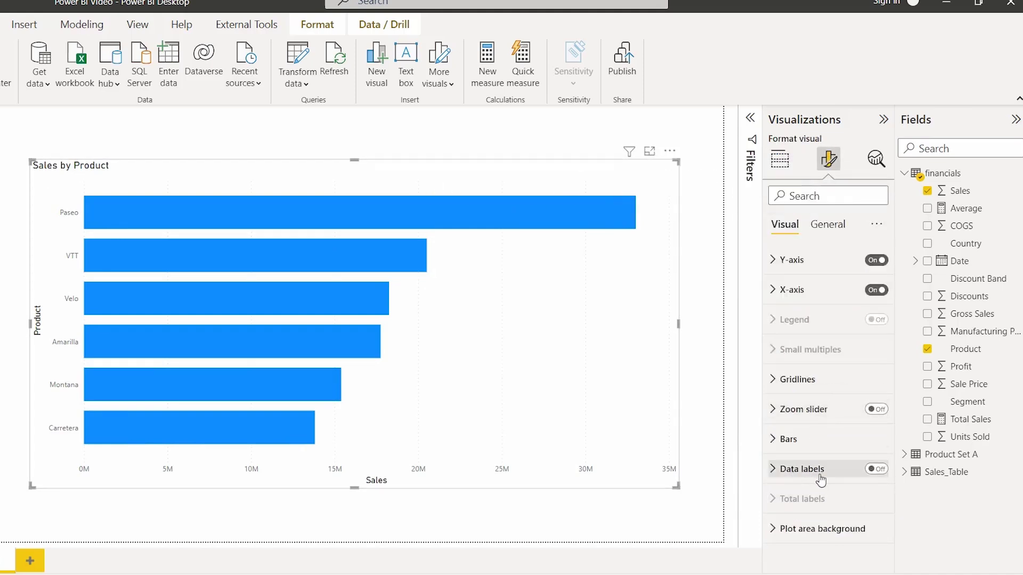
left_click(876, 470)
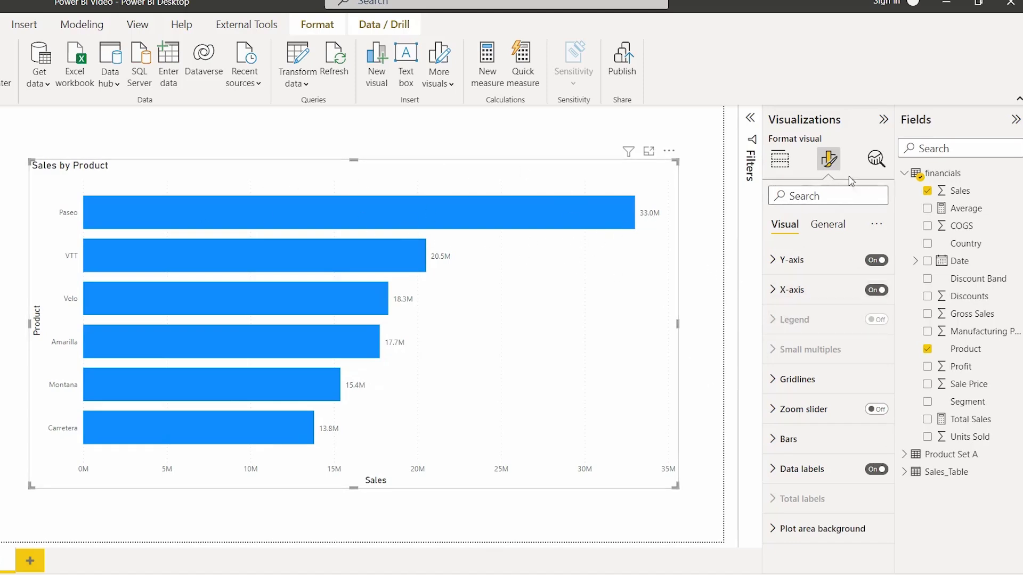
left_click(792, 470)
scroll(803, 352, "down", 4)
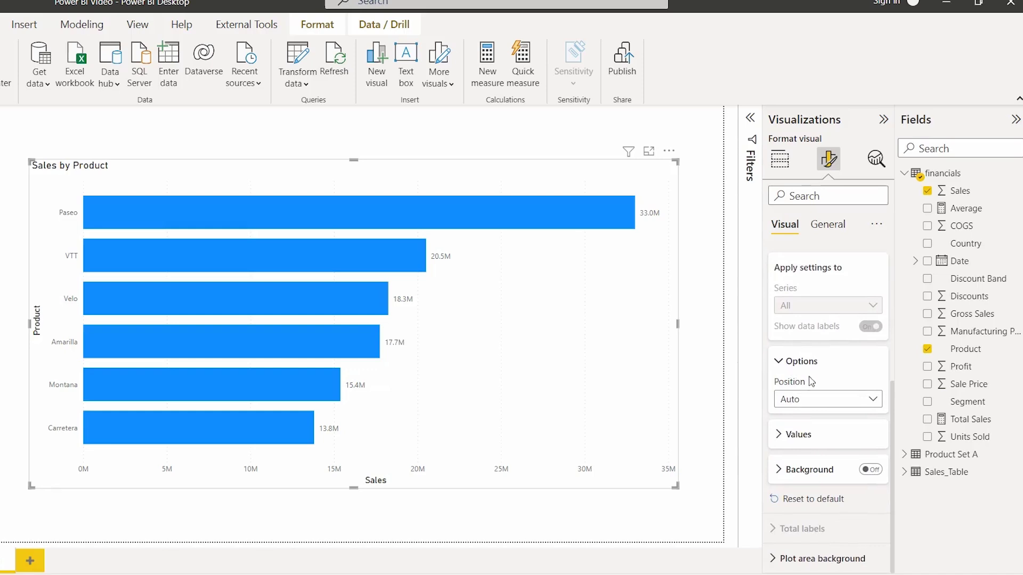
- Try the data label positions Inside end, Outside end, Inside center and Inside base in turn
left_click(805, 408)
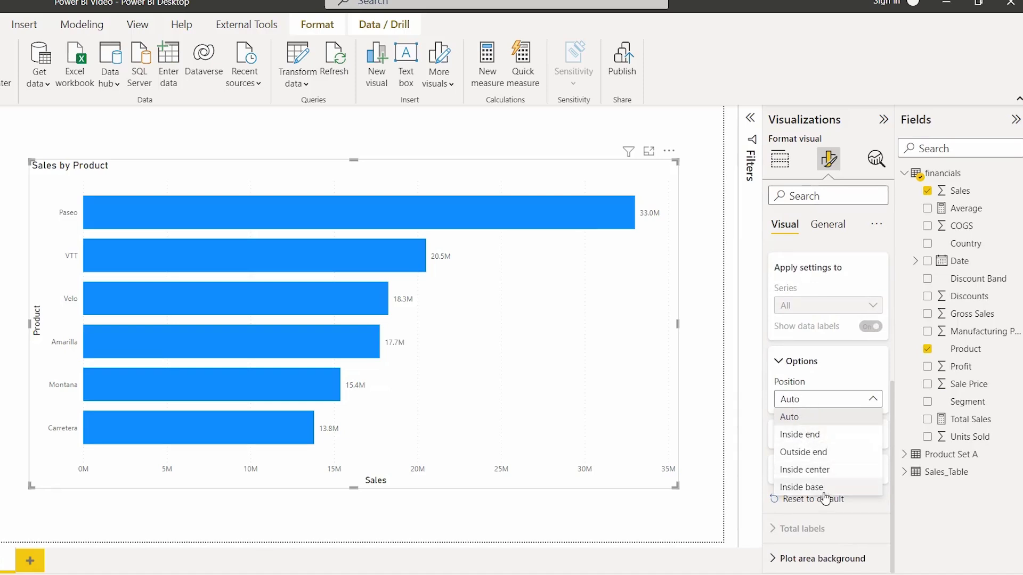
left_click(825, 439)
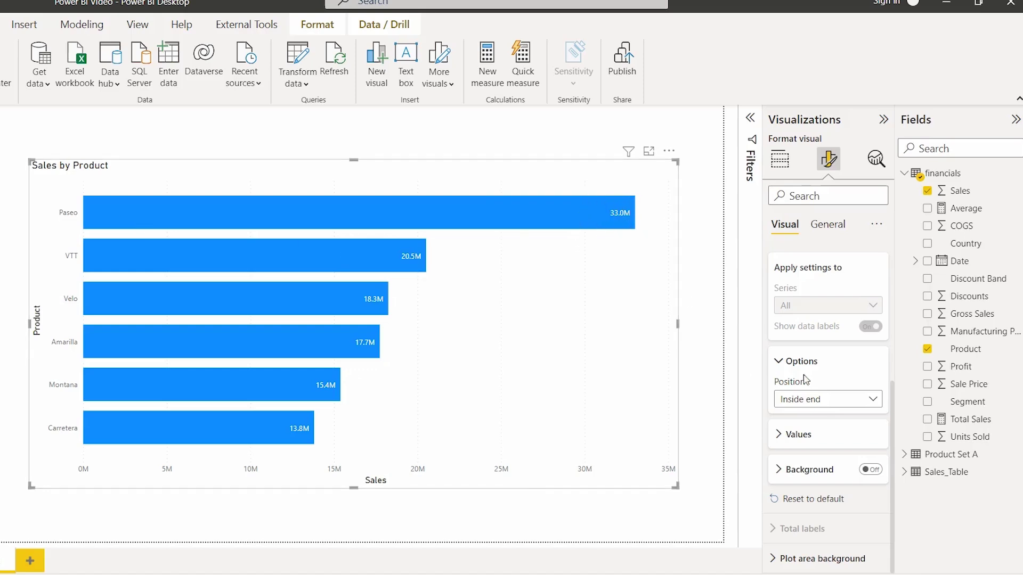
left_click(827, 404)
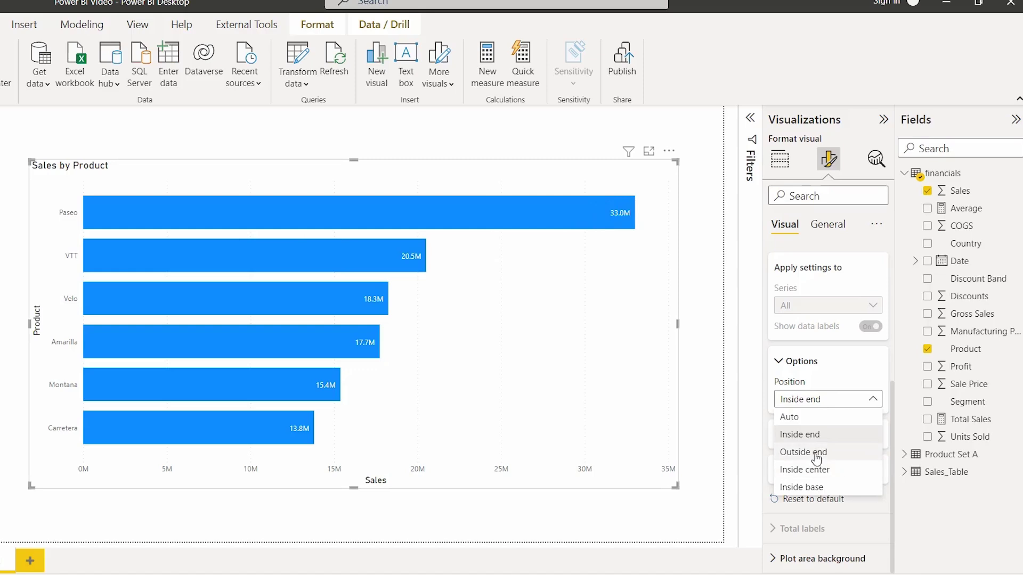
left_click(816, 453)
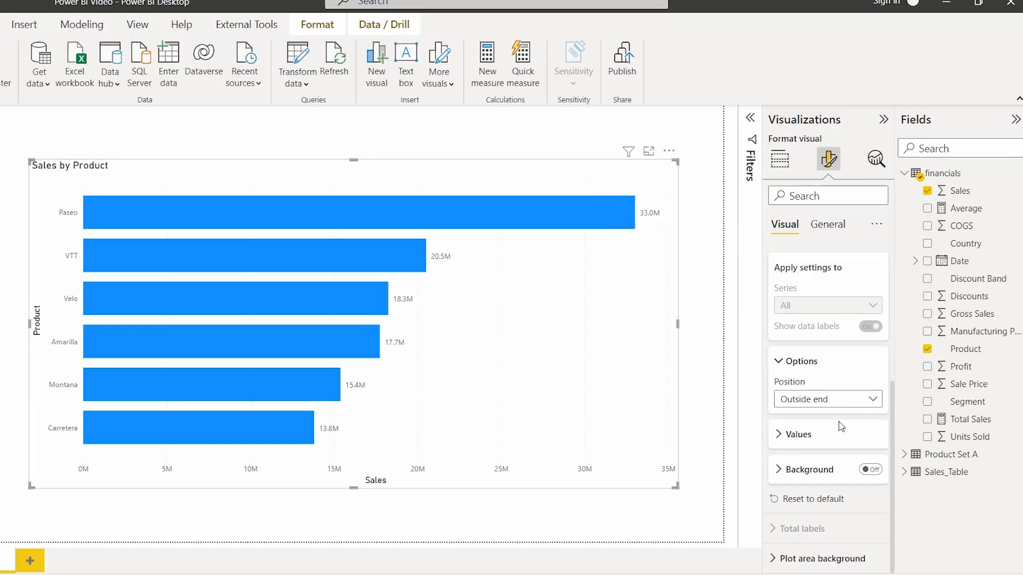
left_click(827, 399)
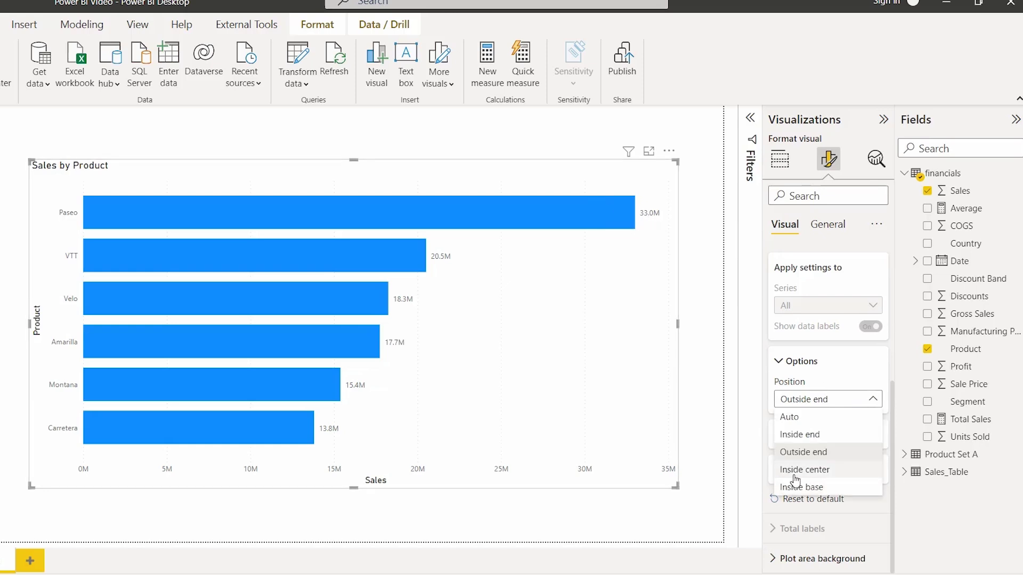
left_click(796, 472)
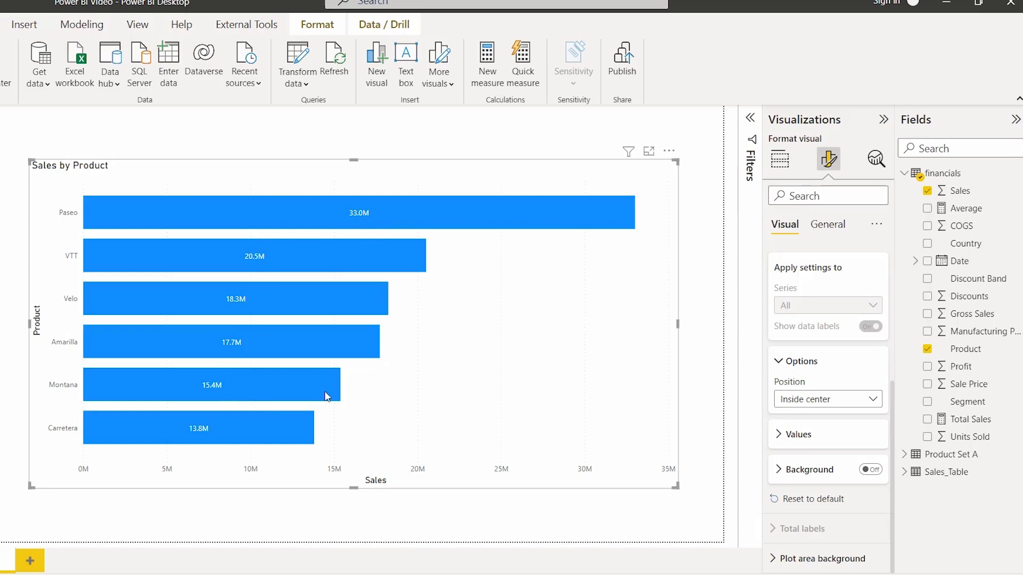
left_click(840, 403)
left_click(823, 487)
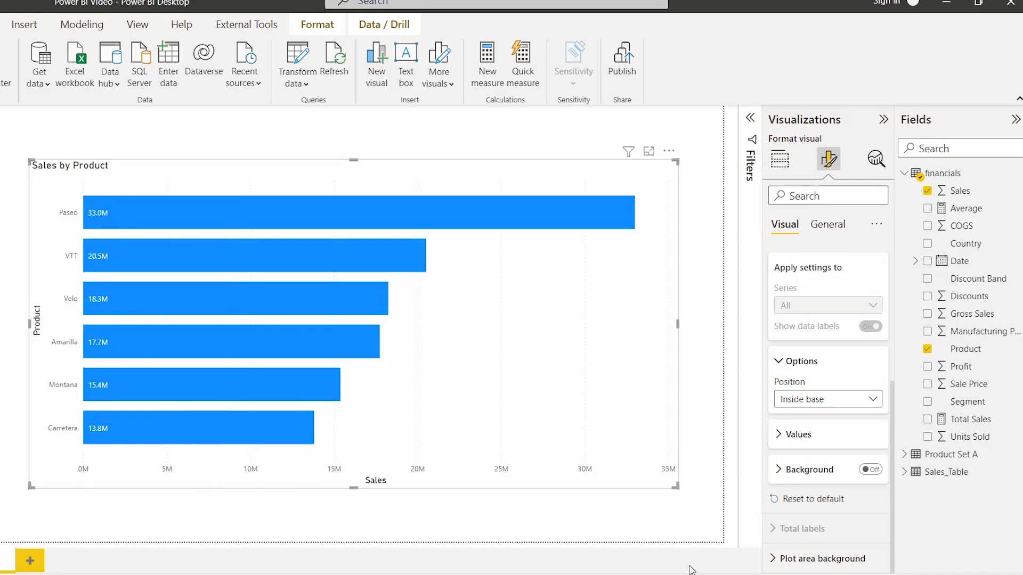
left_click(777, 399)
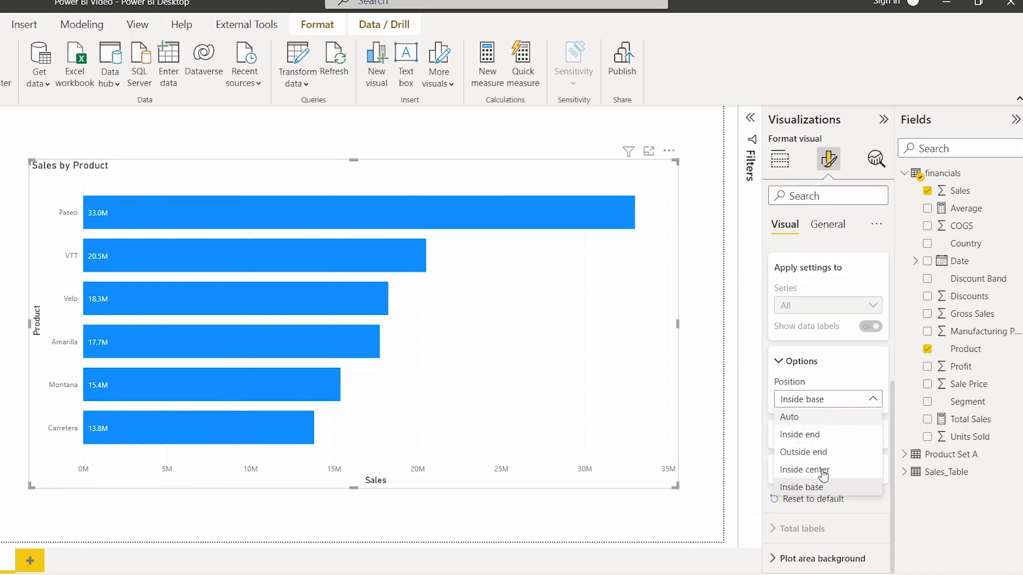
left_click(817, 401)
- Set the data label values' font size to 12 and place the labels at Inside center
left_click(799, 434)
scroll(810, 437, "down", 2)
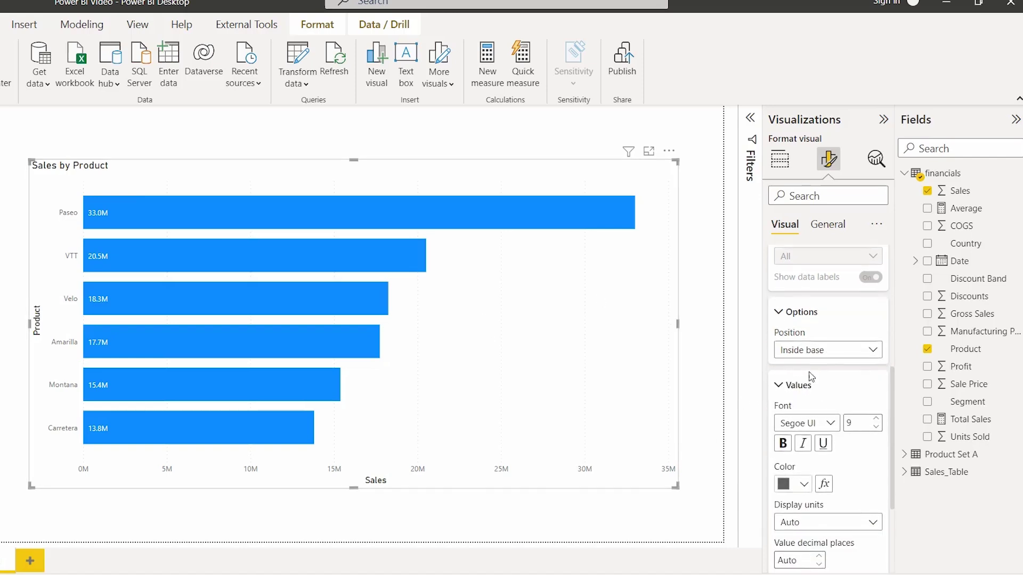
left_click(877, 419)
left_click(876, 426)
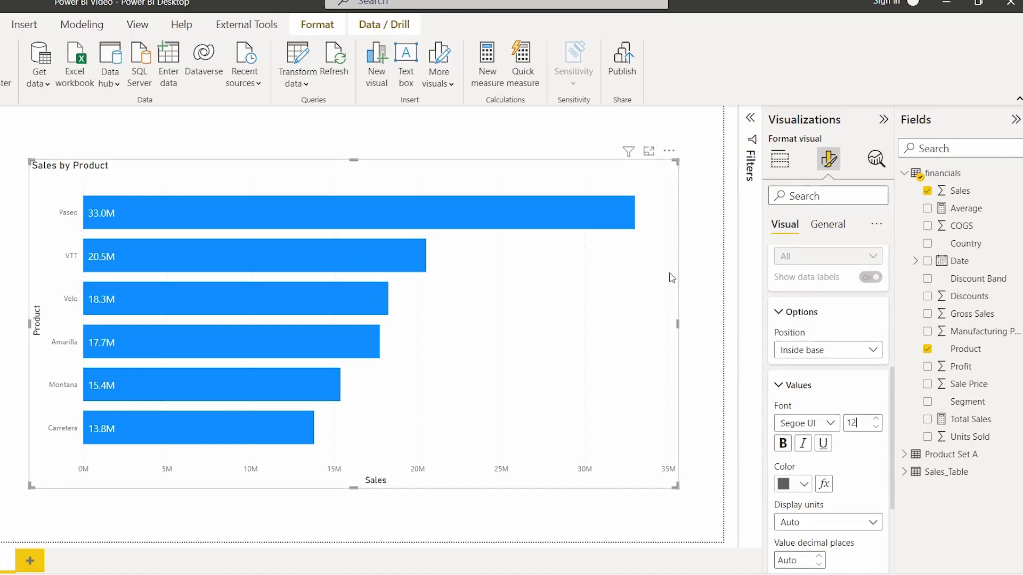
left_click(810, 356)
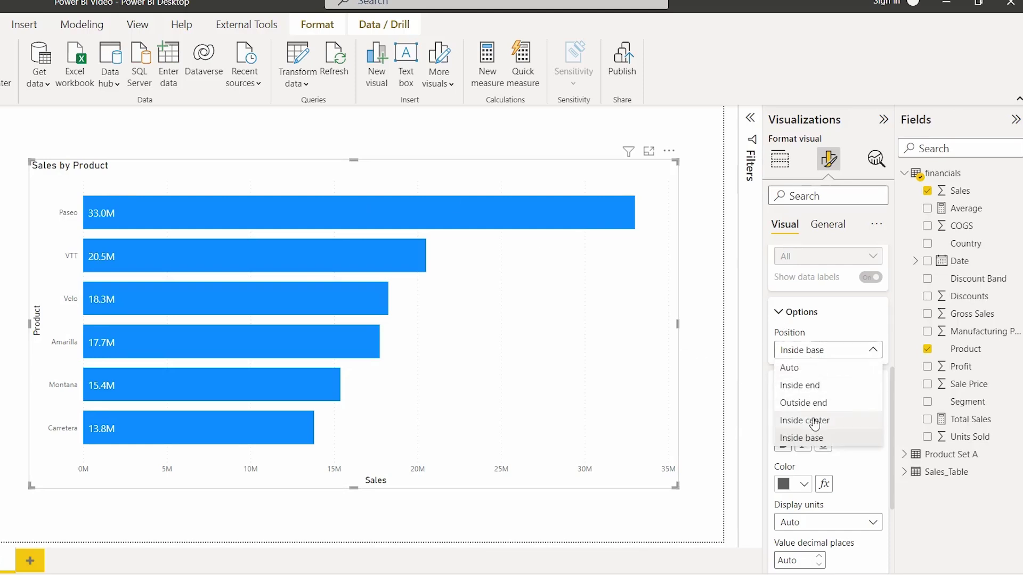
left_click(810, 437)
- Change the data label values' font color to dark purple
scroll(814, 421, "down", 1)
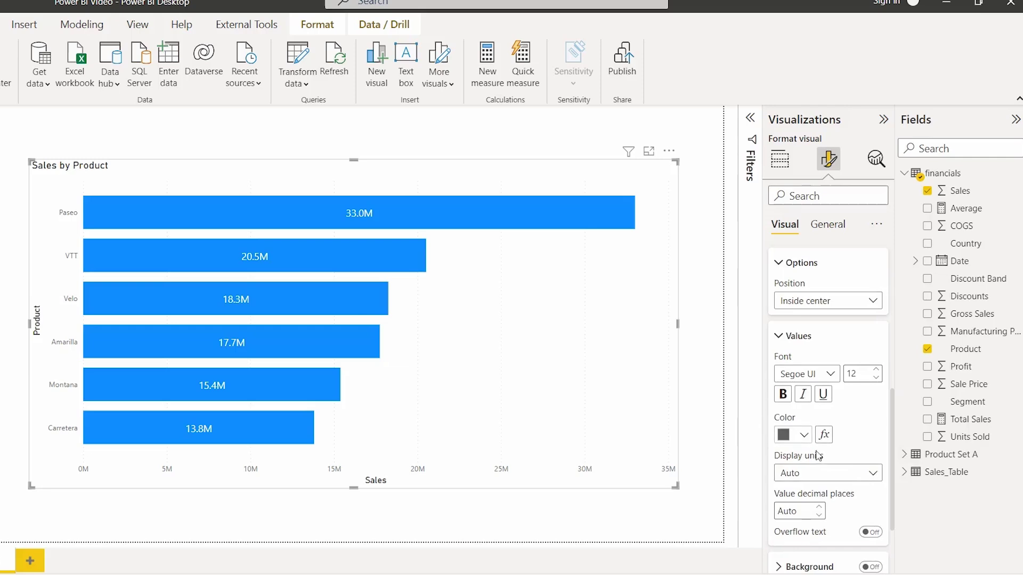
left_click(801, 435)
left_click(890, 201)
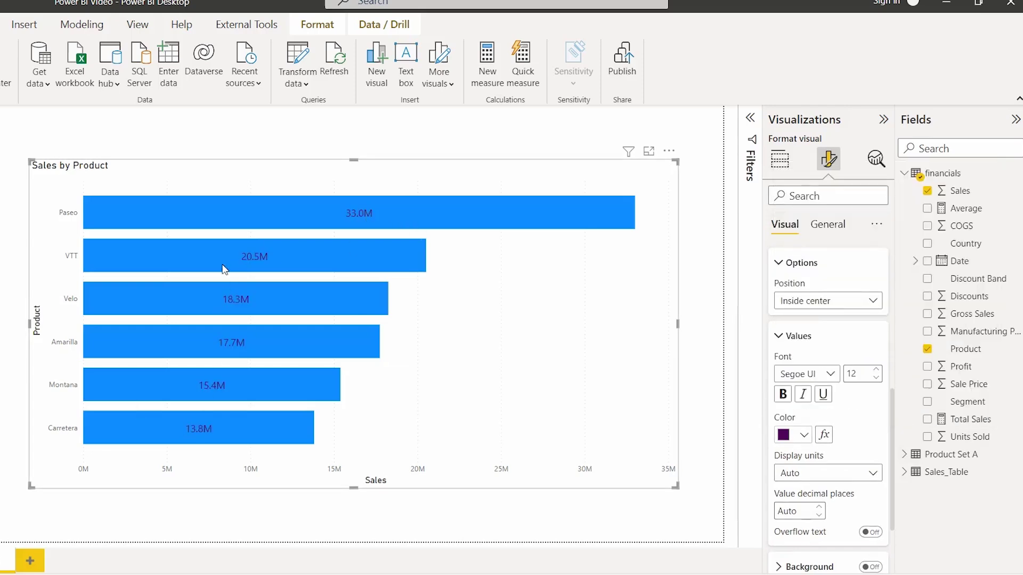
- Try None and Thousands as the data labels' display units, and settle on Millions
scroll(805, 375, "down", 2)
left_click(789, 373)
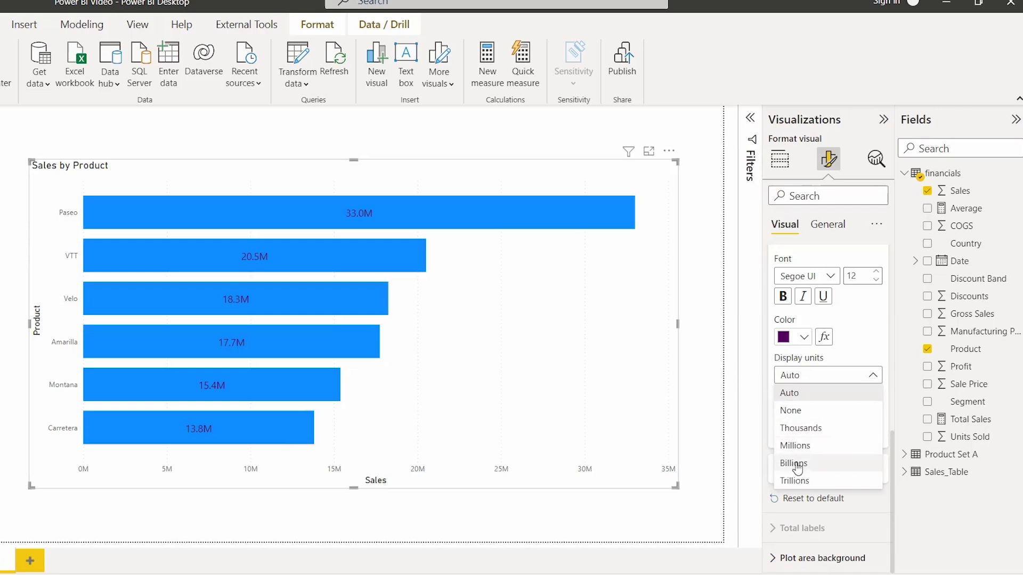
left_click(800, 412)
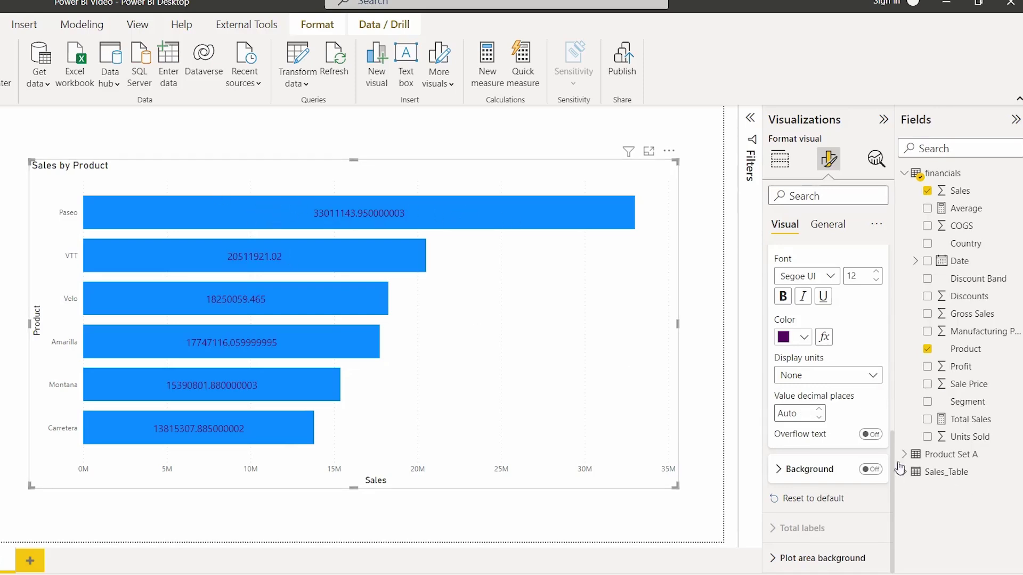
left_click(821, 376)
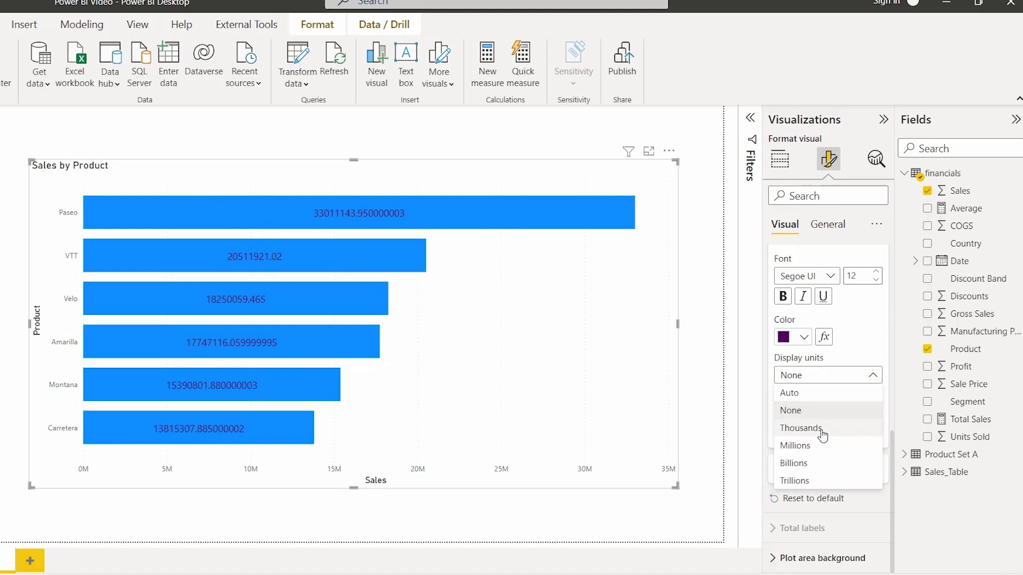
left_click(823, 430)
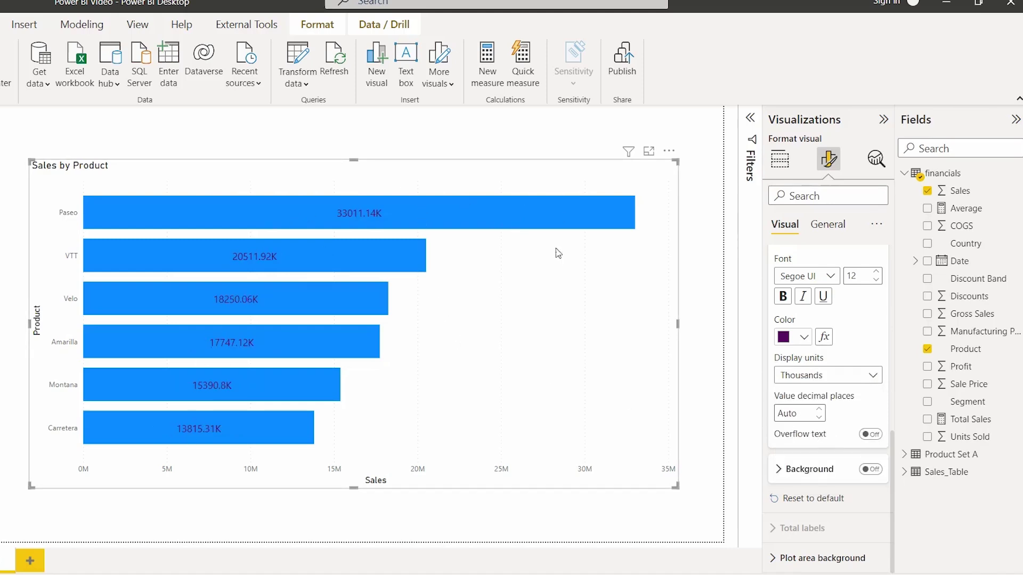
left_click(829, 378)
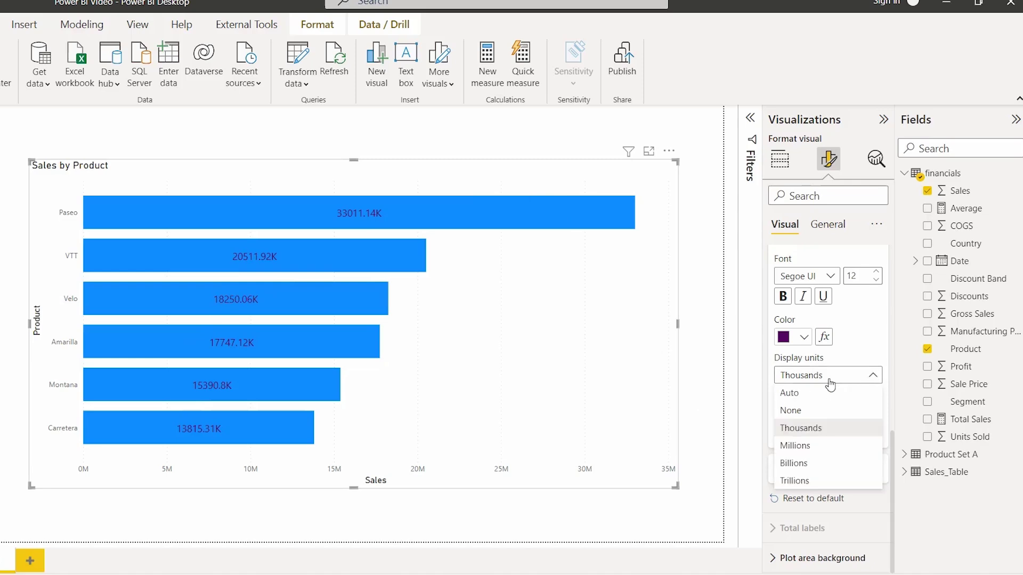
left_click(808, 447)
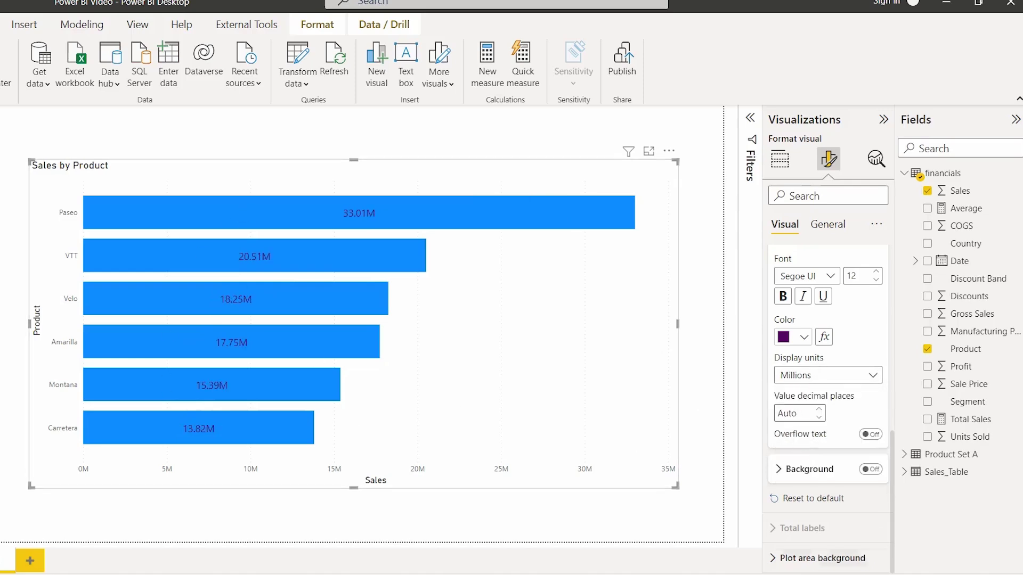
- Turn on the data labels' background, color it pink and set its transparency to 27%
left_click(811, 469)
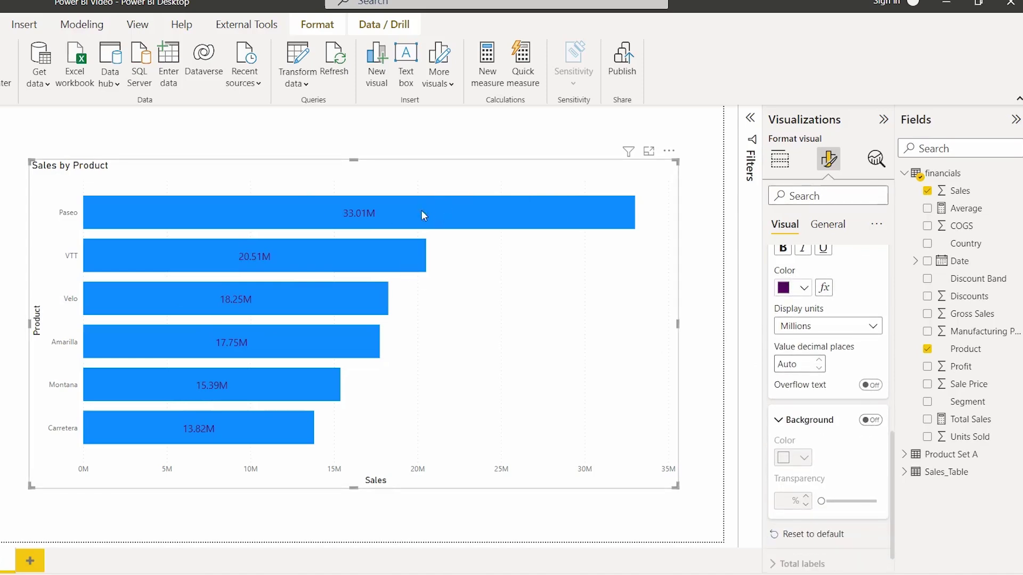
left_click(871, 421)
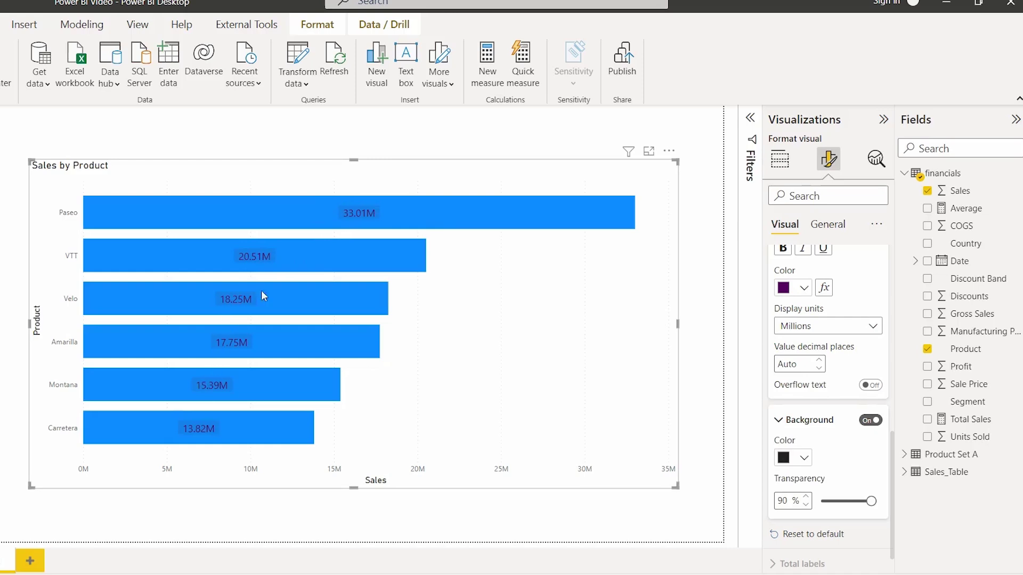
left_click(804, 458)
left_click(915, 300)
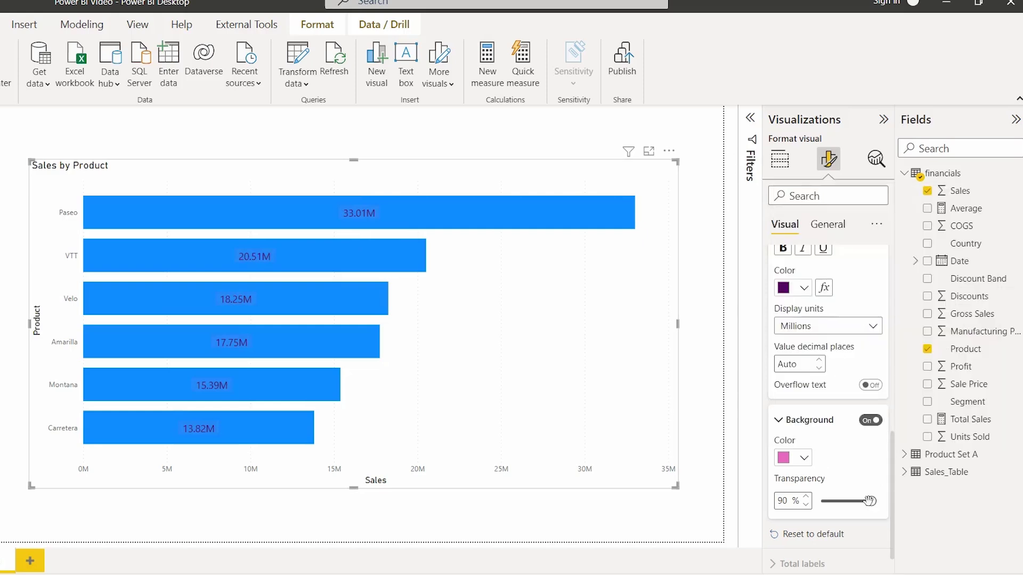
left_click_drag(870, 501, 836, 501)
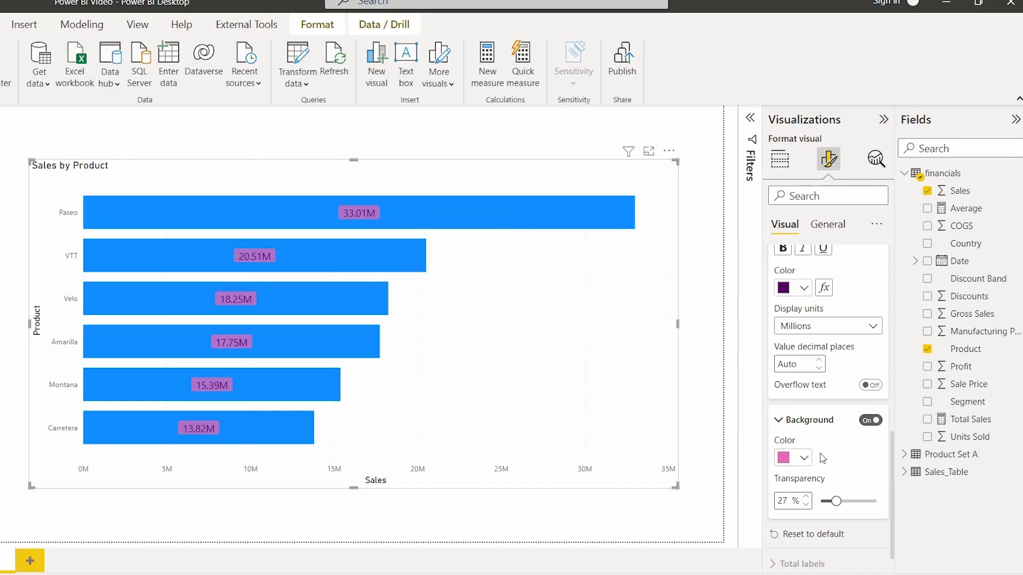
- Look back over the data labels' position, value and background settings, and return to the chart's field assignments
scroll(823, 458, "up", 2)
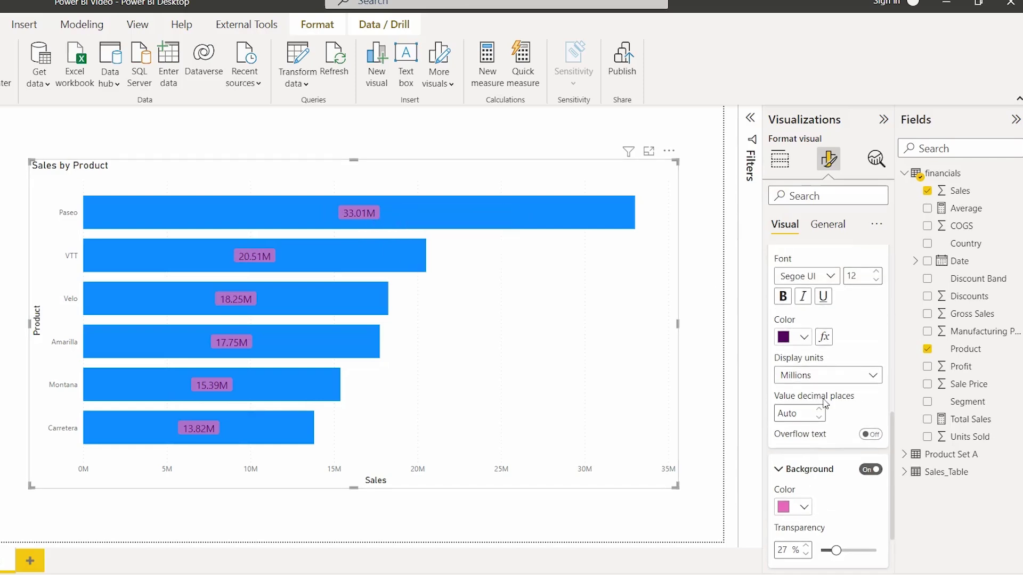
scroll(875, 341, "up", 2)
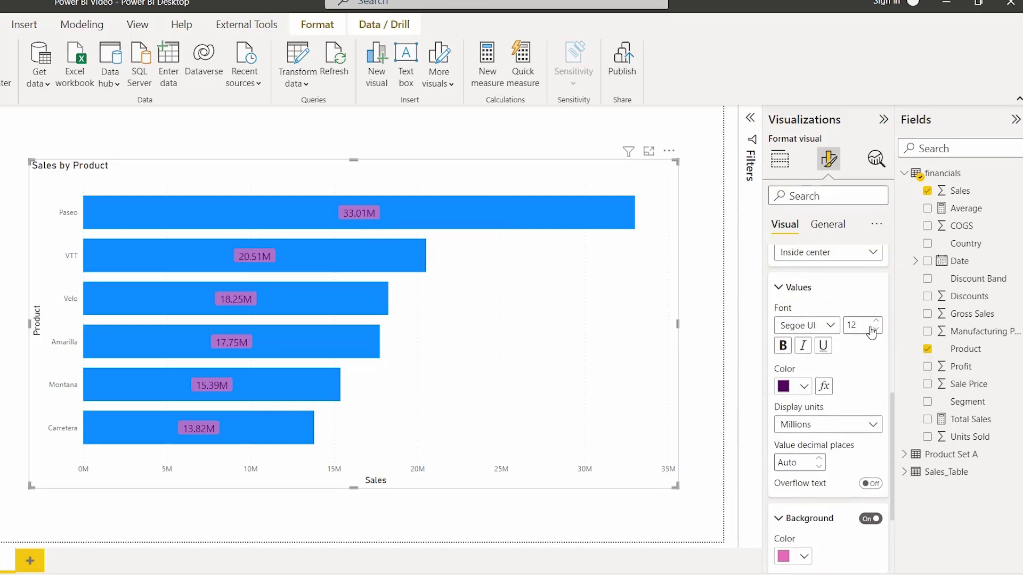
scroll(872, 333, "up", 2)
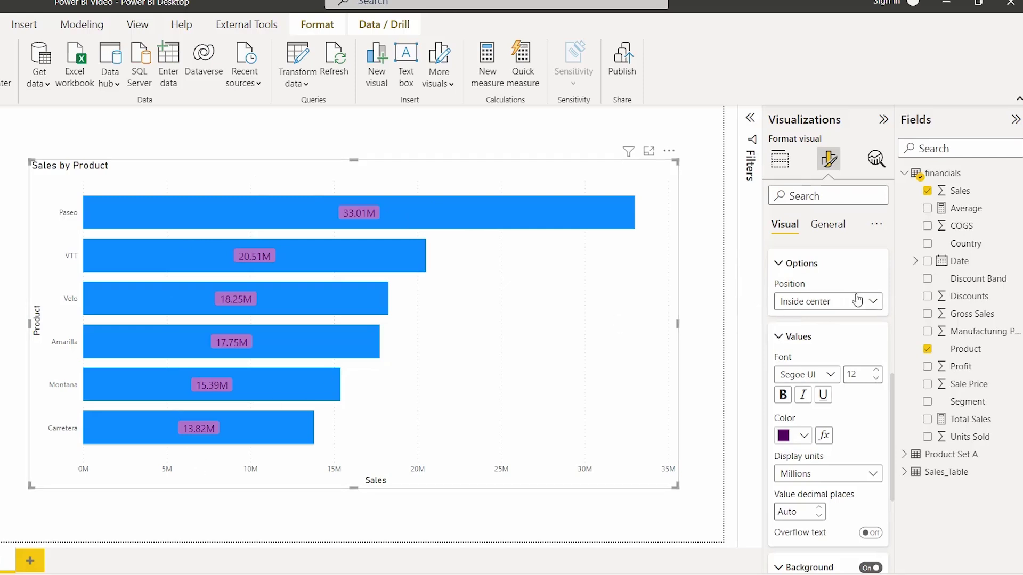
scroll(828, 373, "down", 6)
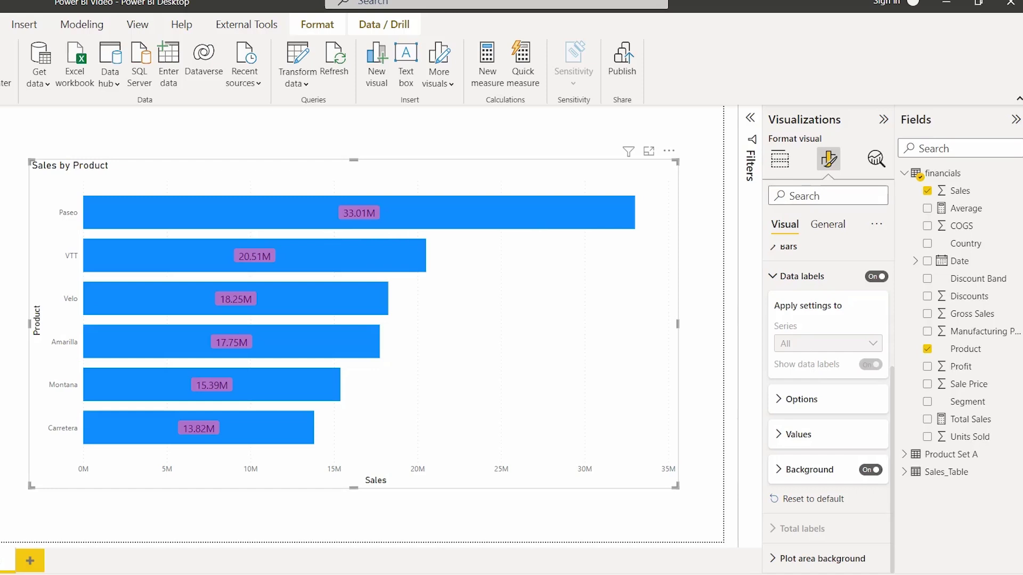
left_click(779, 159)
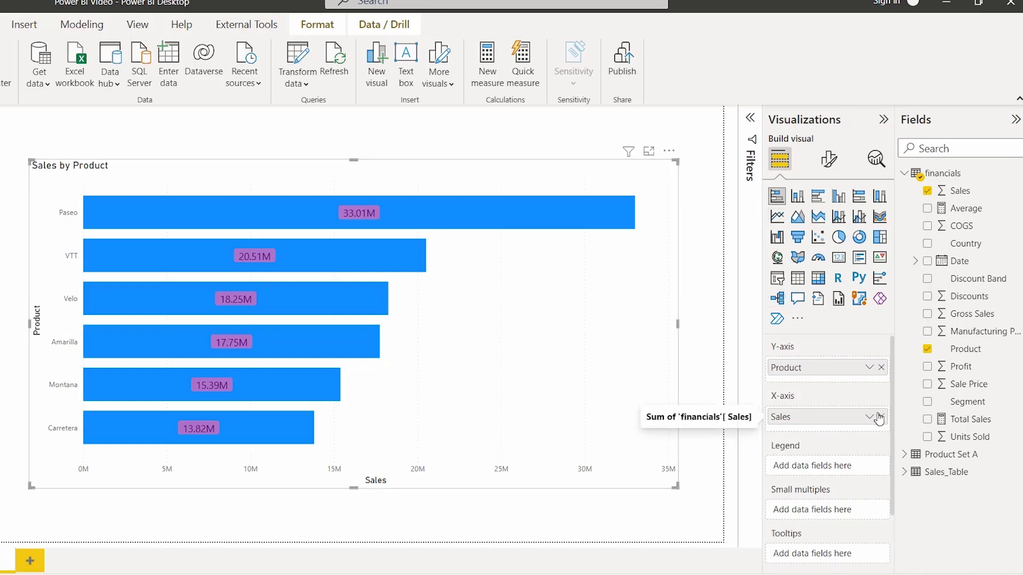
- Add the Profit field to the chart's X-axis below Sales and target the data label settings at the Profit series
left_click_drag(979, 371, 828, 425)
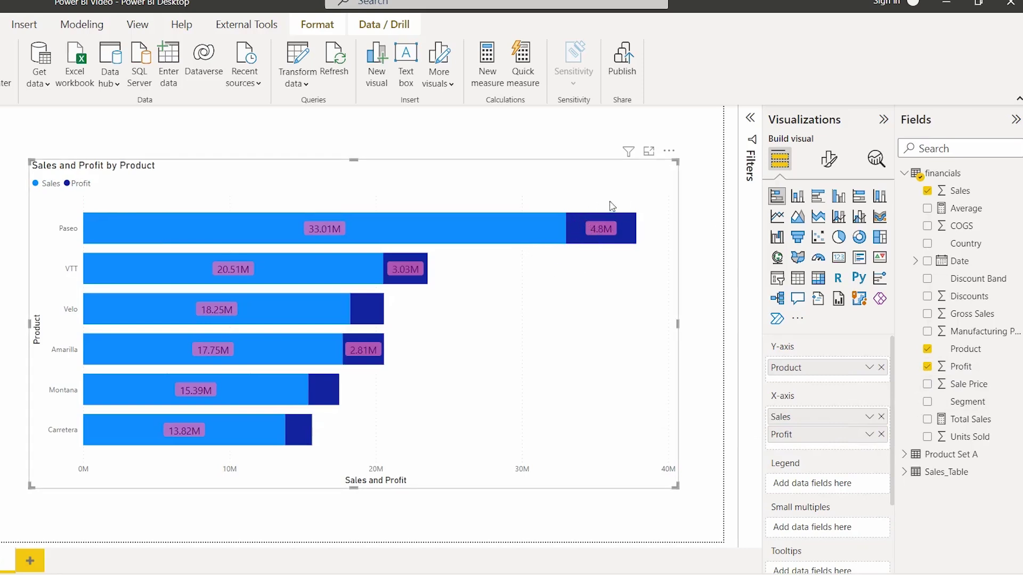
left_click(829, 160)
scroll(822, 464, "down", 3)
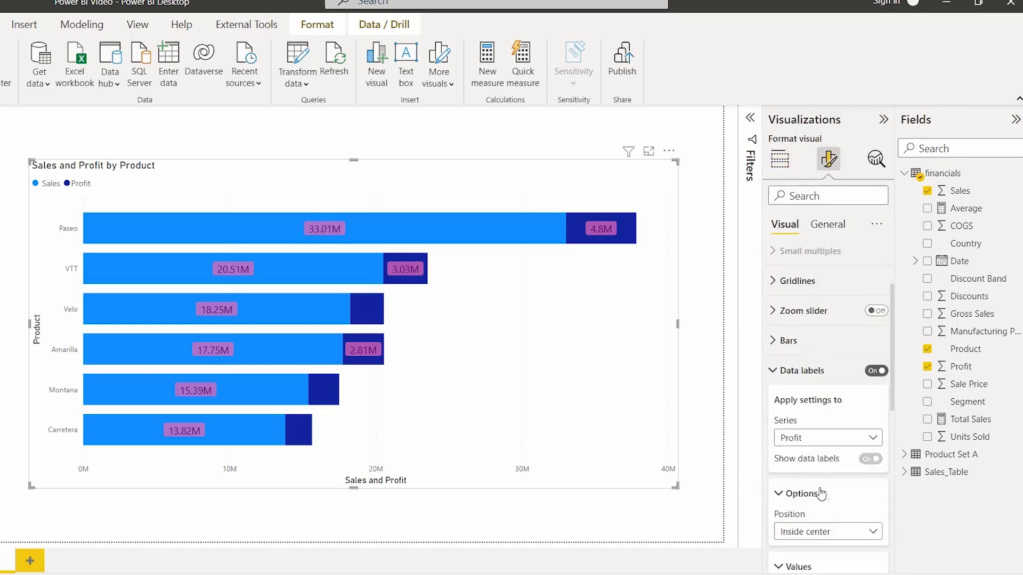
- Try Inside end as the Profit series' data label position, and set it back to Inside center
left_click(827, 487)
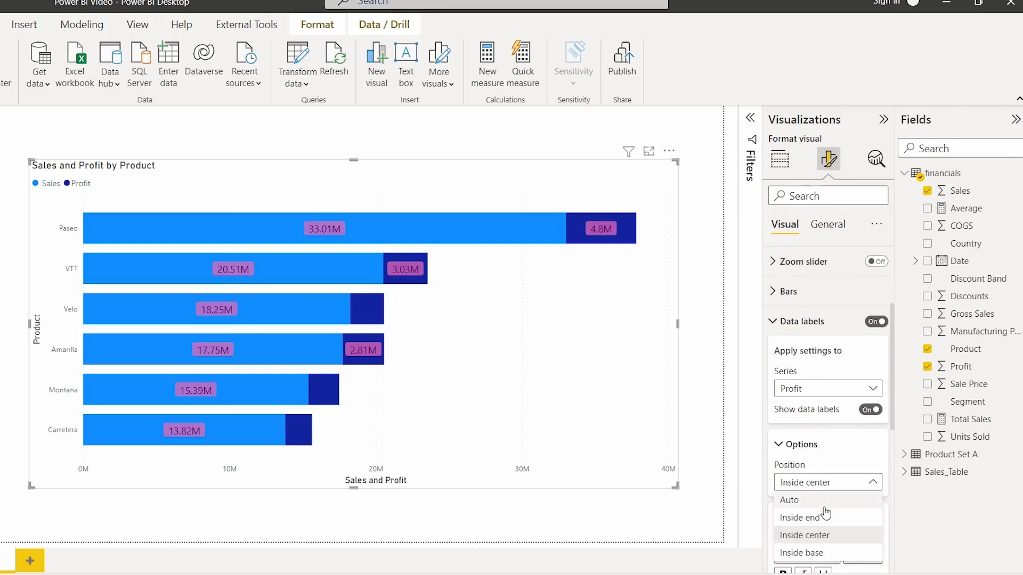
left_click(824, 527)
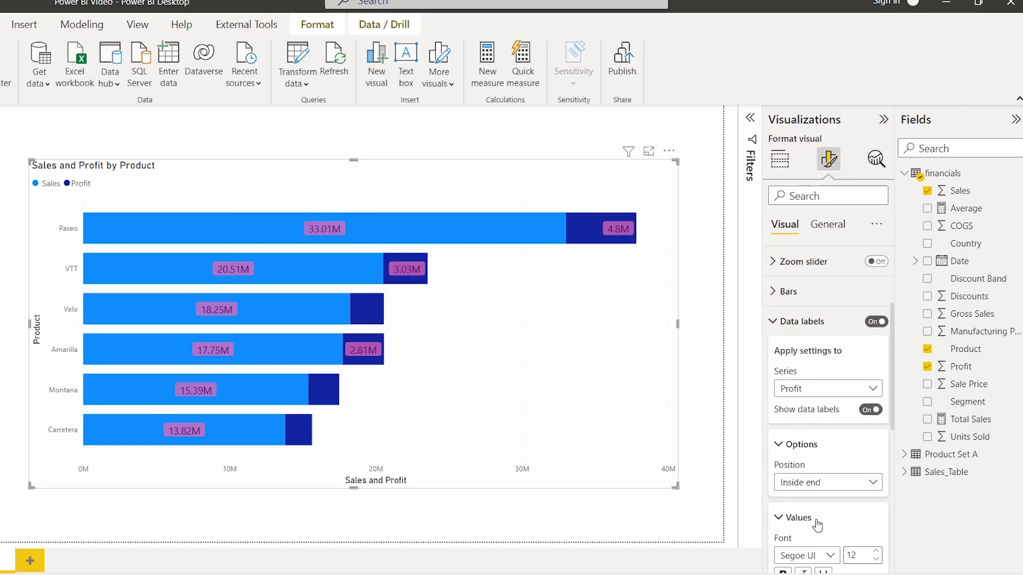
scroll(818, 517, "down", 2)
left_click(828, 383)
left_click(816, 455)
key("Up")
mouse_move(581, 244)
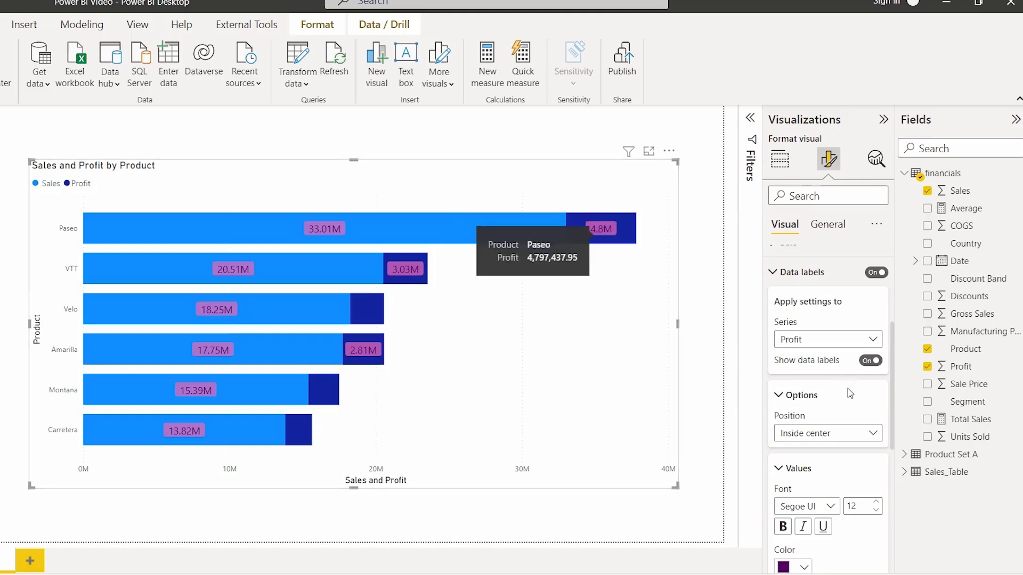
scroll(820, 341, "up", 1)
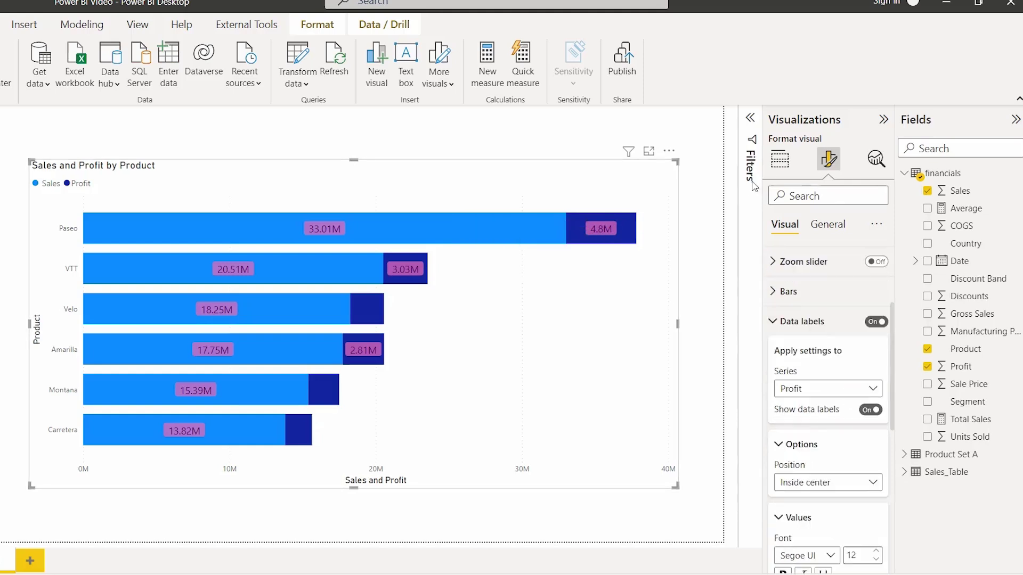
- Apply the data label settings to All series of the chart instead of Profit only
left_click(779, 159)
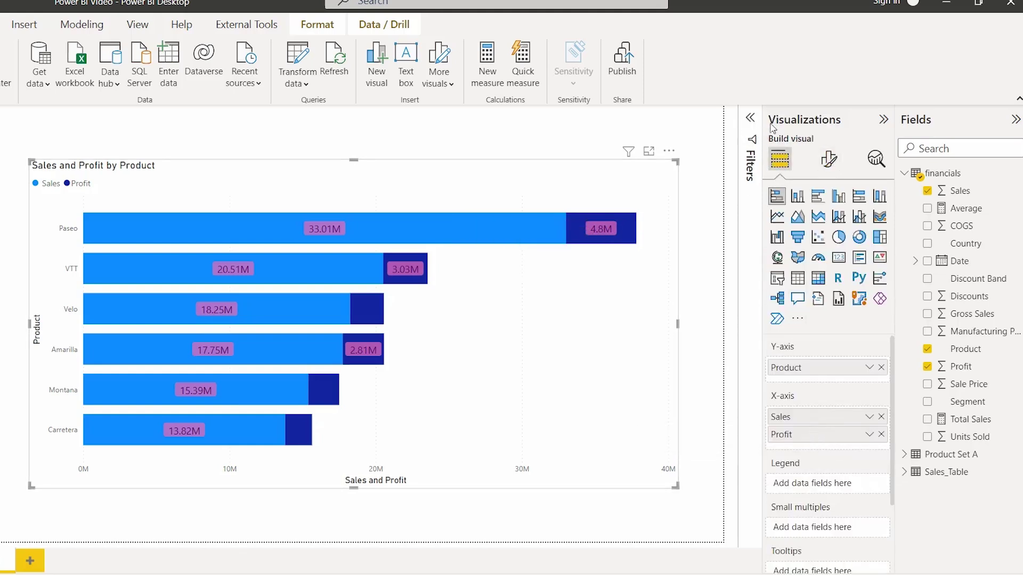
left_click(829, 159)
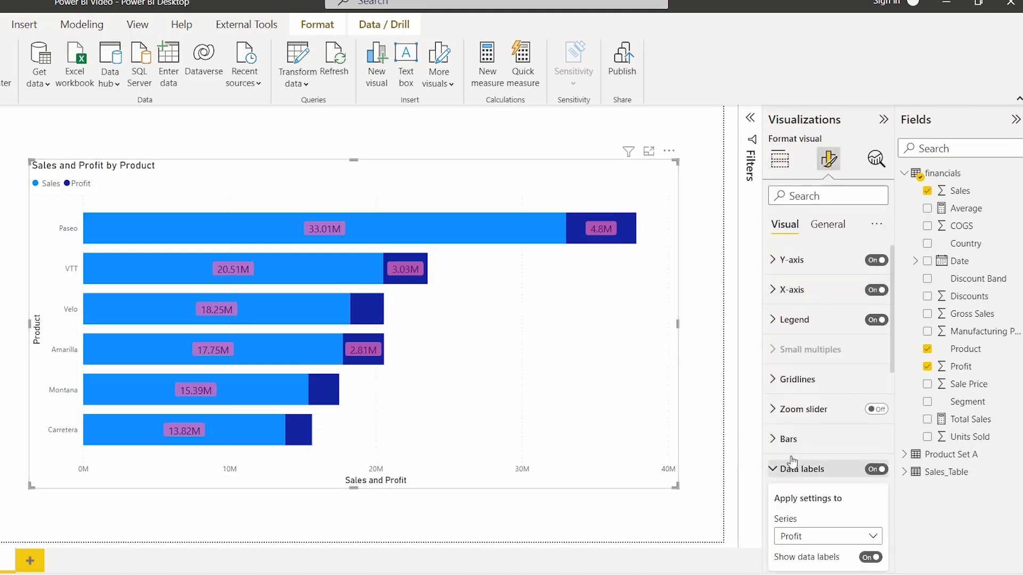
scroll(811, 457, "down", 2)
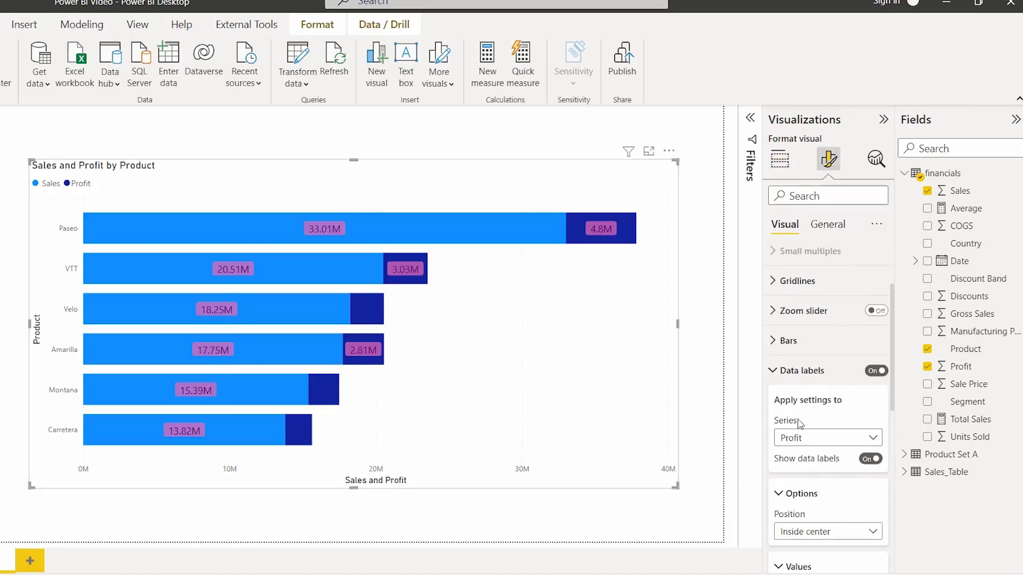
scroll(799, 424, "down", 2)
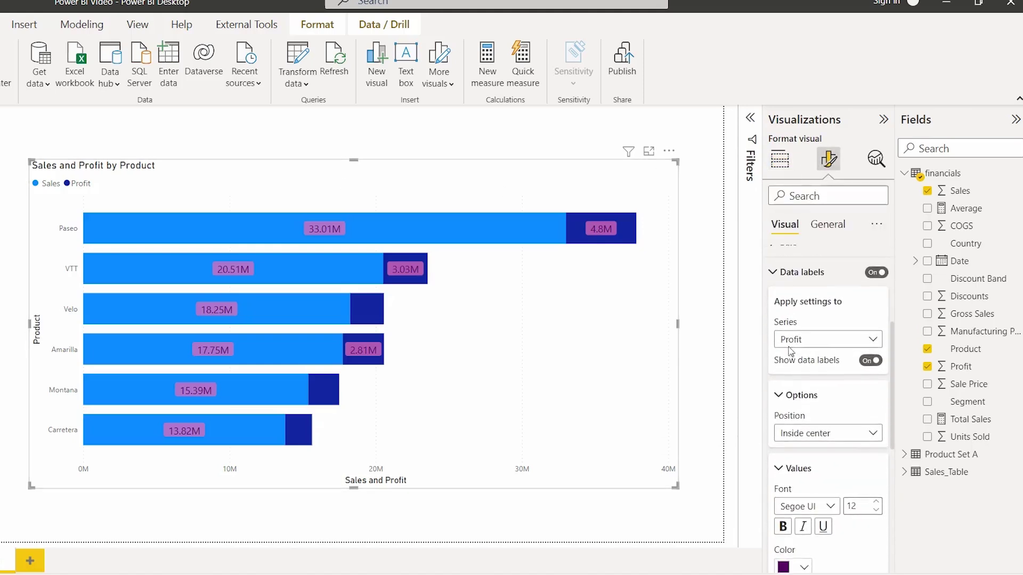
left_click(815, 339)
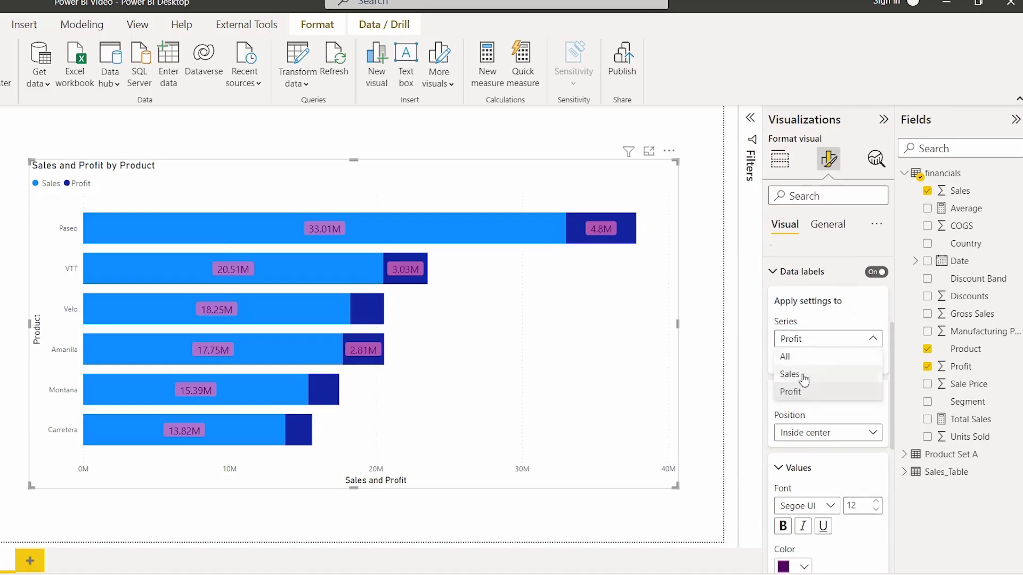
left_click(808, 340)
left_click(805, 340)
left_click(805, 352)
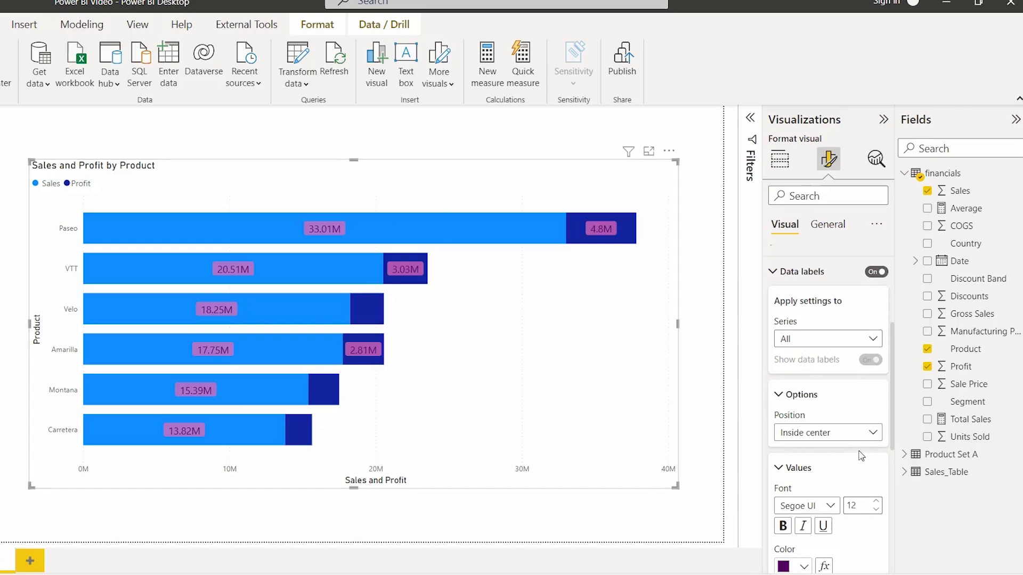
- Review the position, value and background settings of the data labels for all series, and return to the chart's field assignments
scroll(850, 449, "down", 1)
left_click(829, 421)
left_click(823, 345)
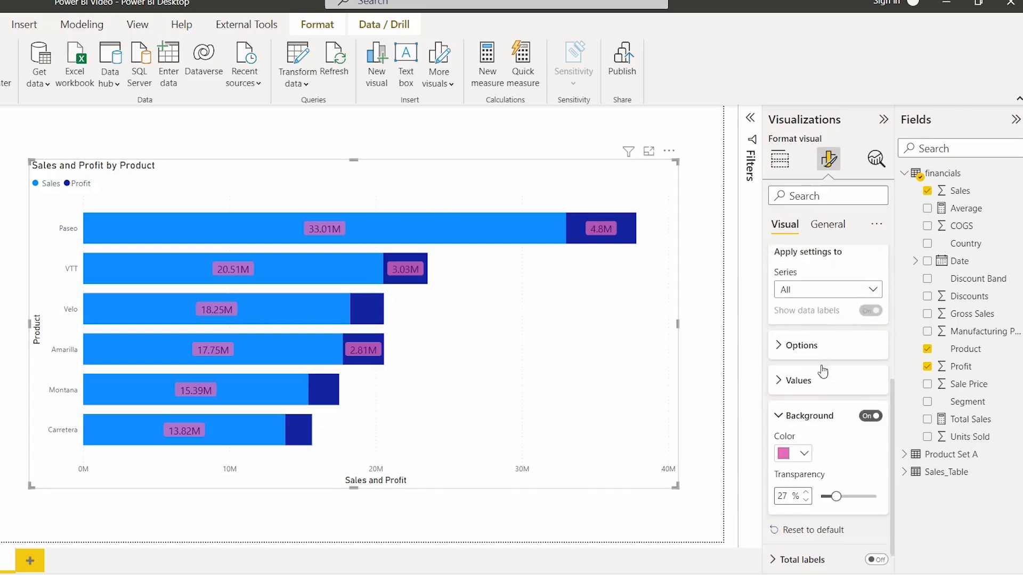
left_click(780, 159)
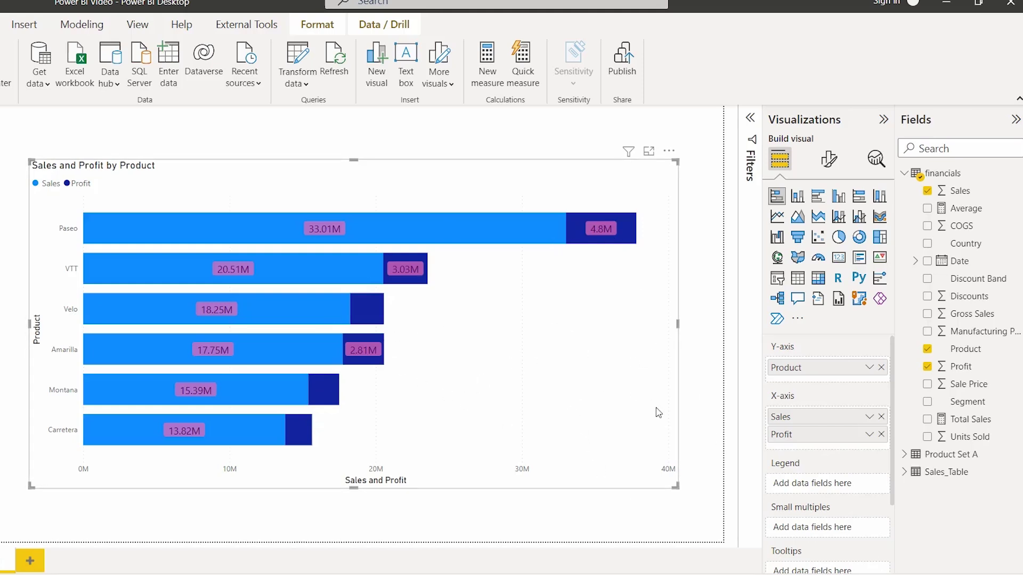
left_click(829, 158)
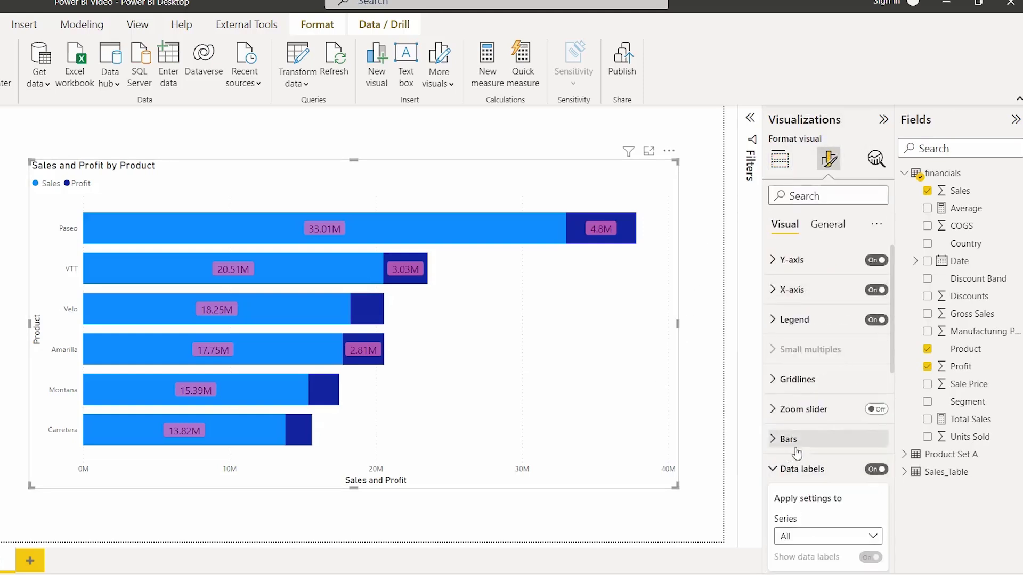
scroll(828, 522, "down", 5)
scroll(839, 521, "down", 2)
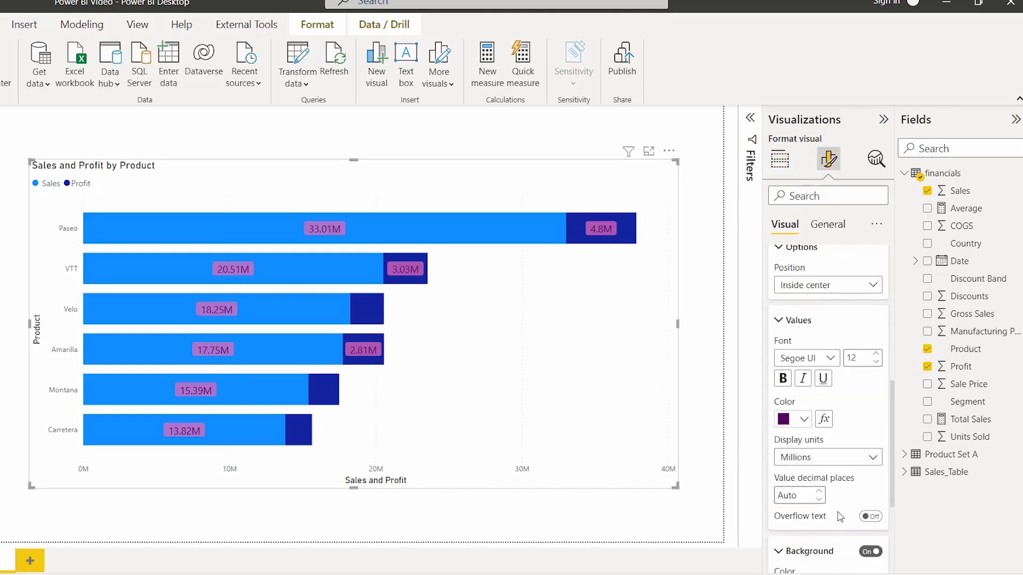
scroll(840, 517, "down", 1)
left_click(780, 159)
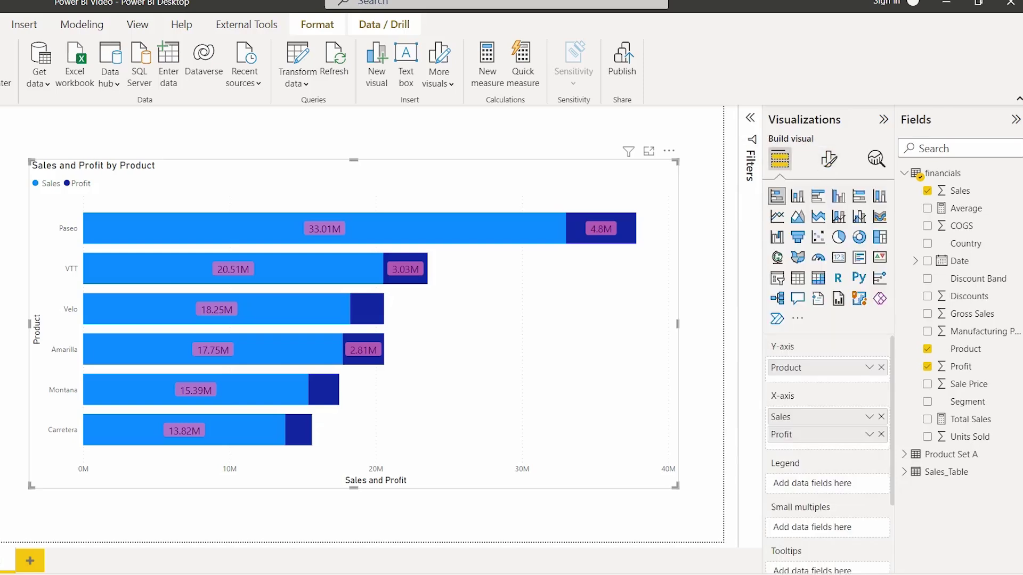